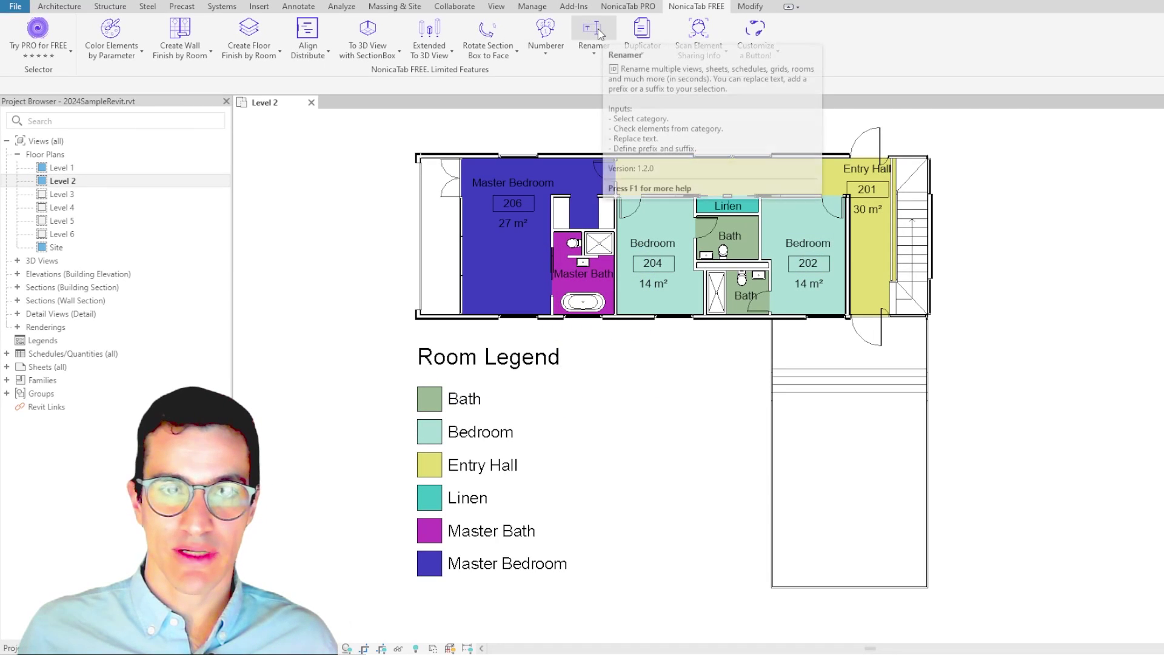
Step: Launch the NonicaTab Renamer and expand its category list
left_click(594, 31)
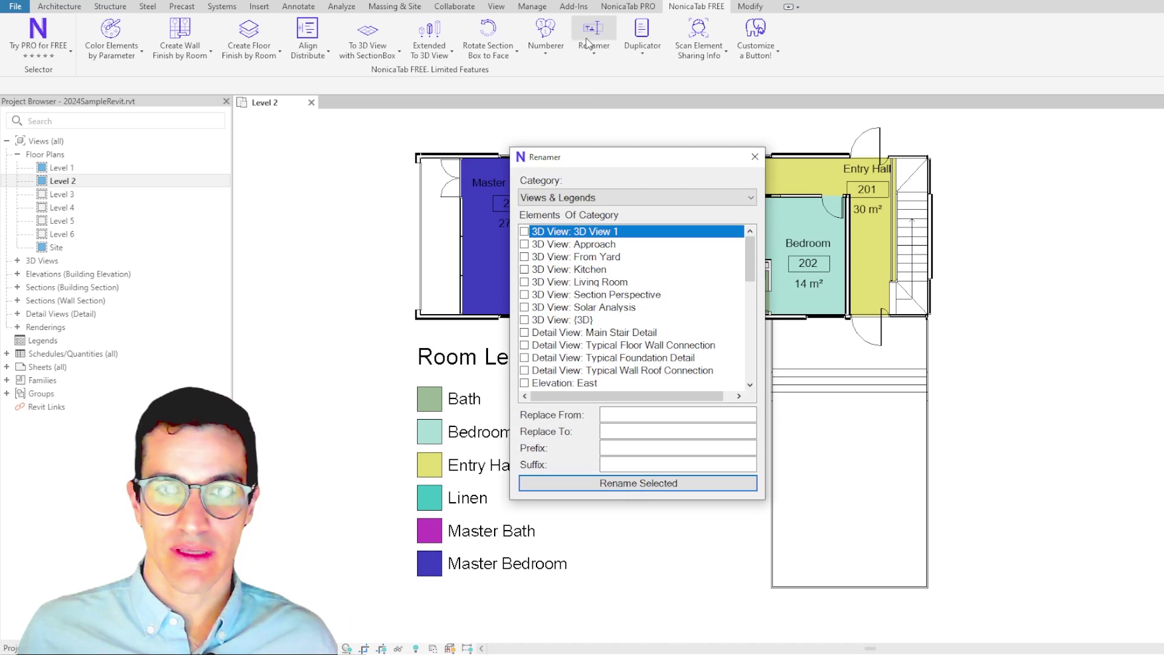
left_click_drag(616, 154, 657, 164)
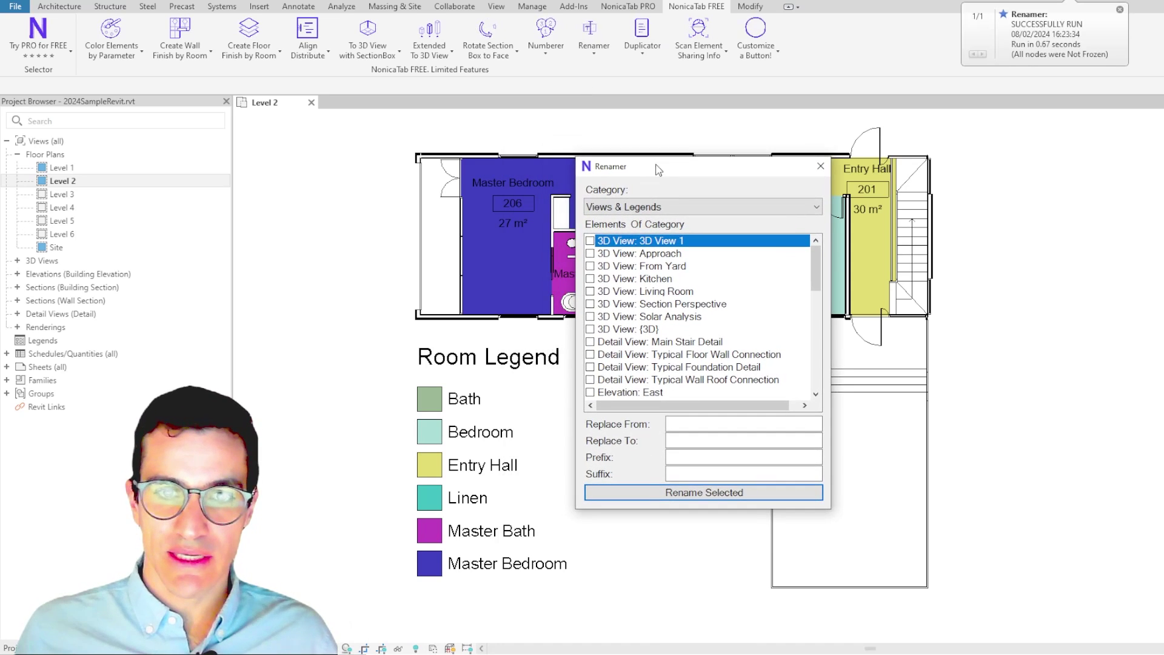
left_click(613, 209)
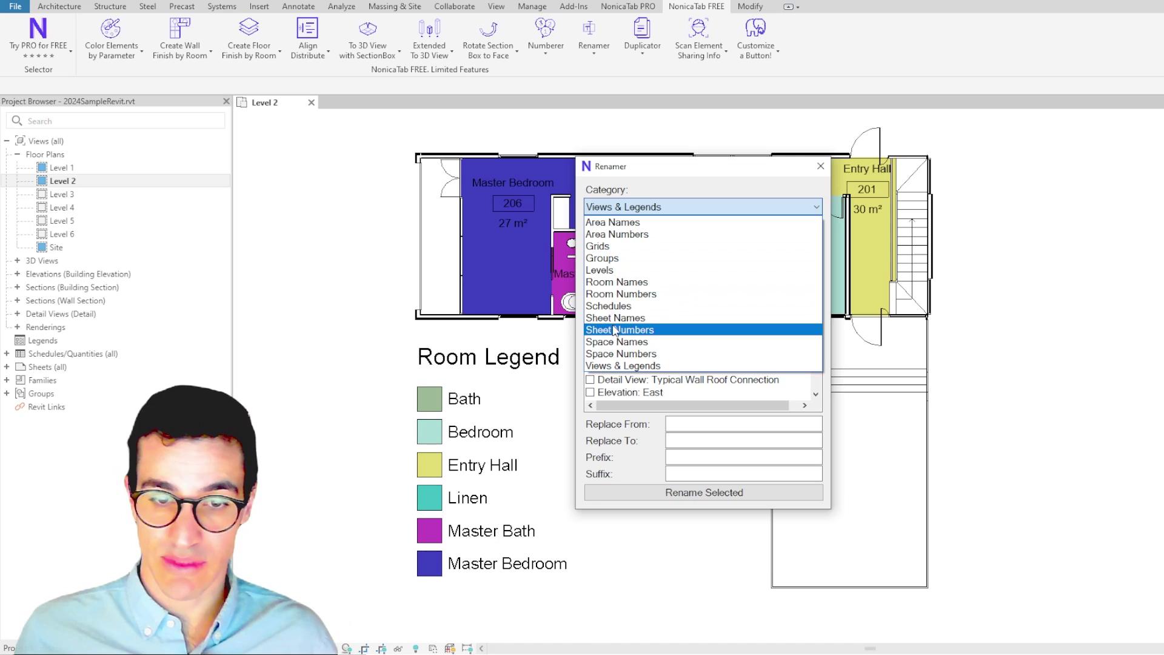
Step: Choose Room Names as the category to rename
left_click(638, 285)
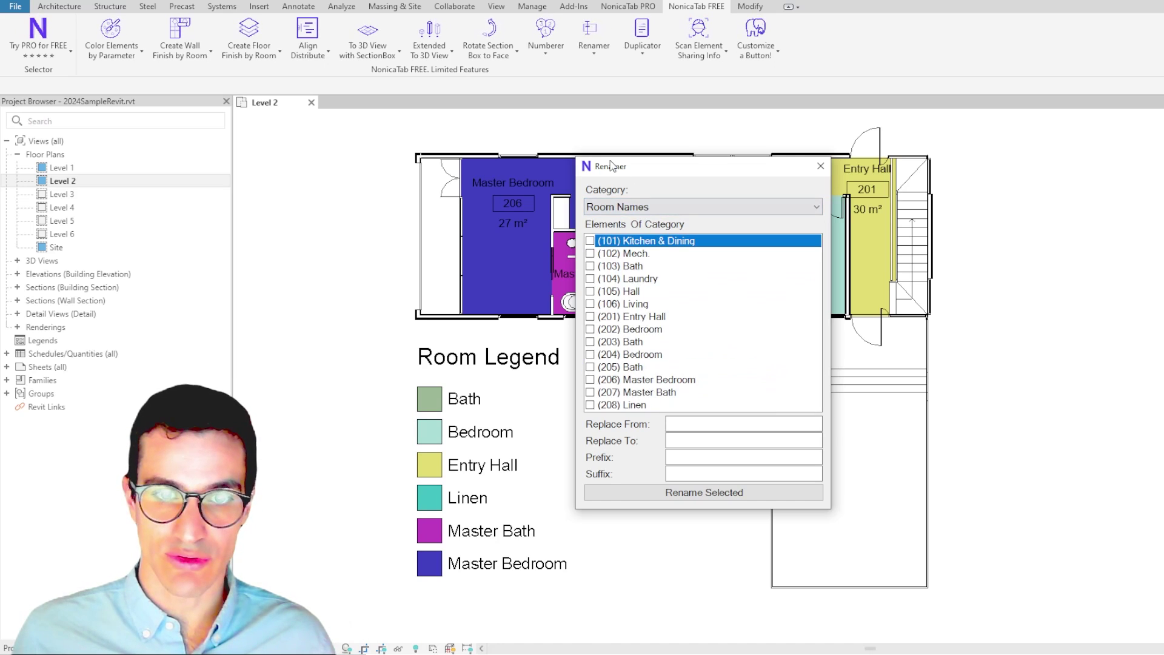
left_click_drag(613, 166, 1027, 167)
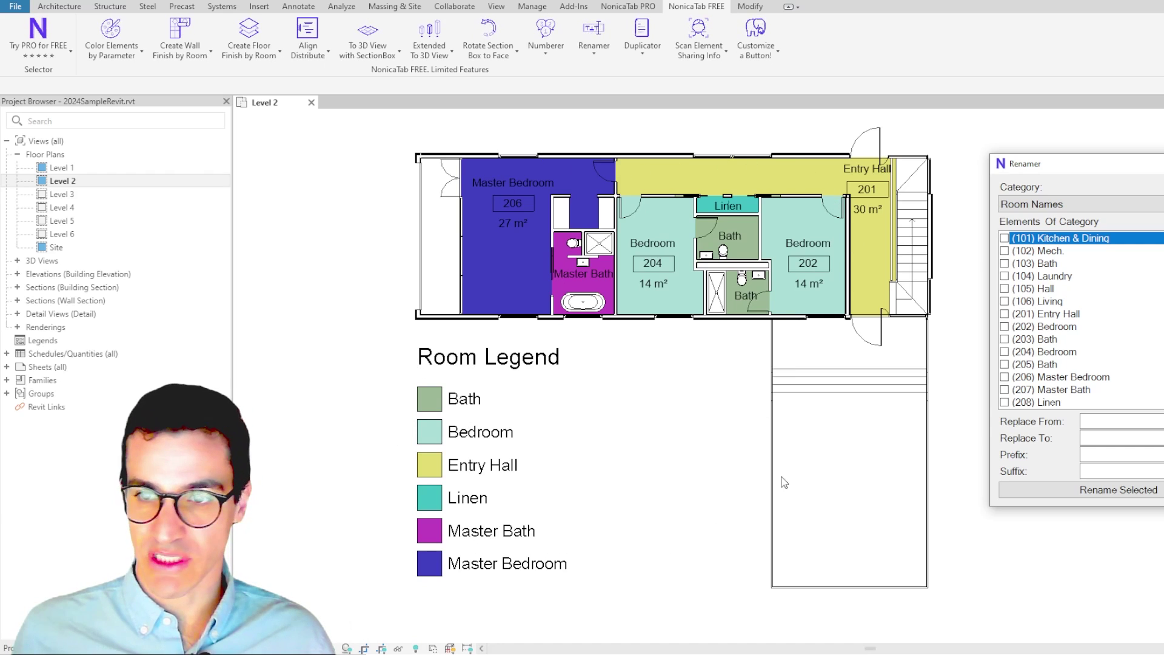
left_click_drag(1051, 164, 678, 191)
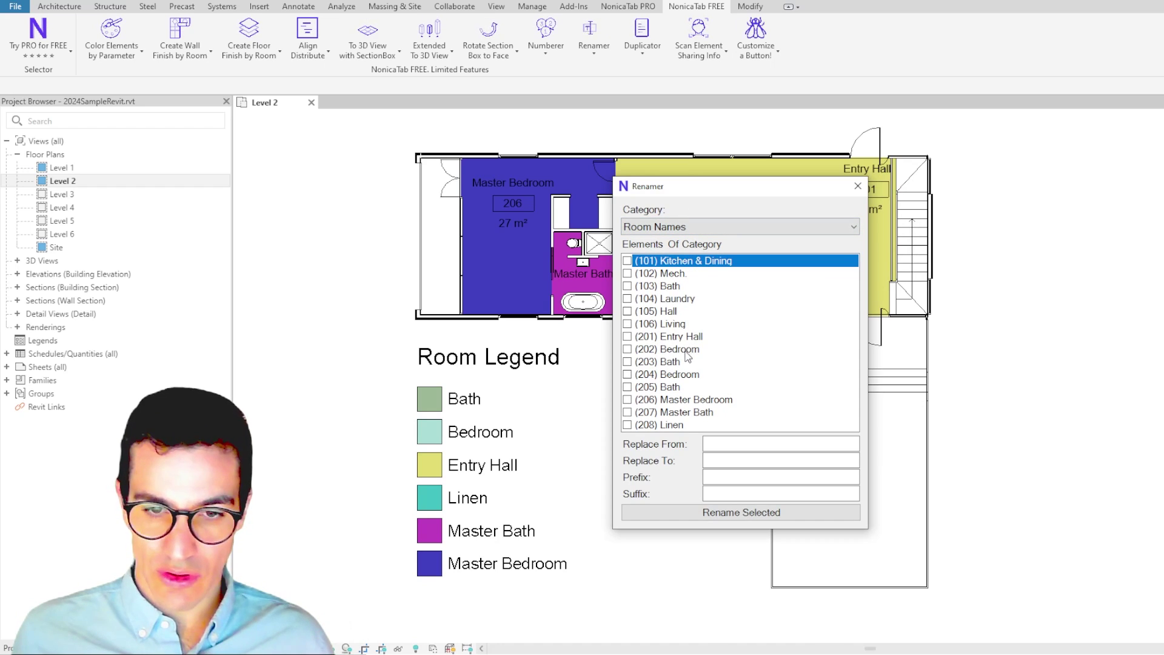
Step: Check the rooms (201) Entry Hall through (208) Linen for renaming
left_click(672, 338)
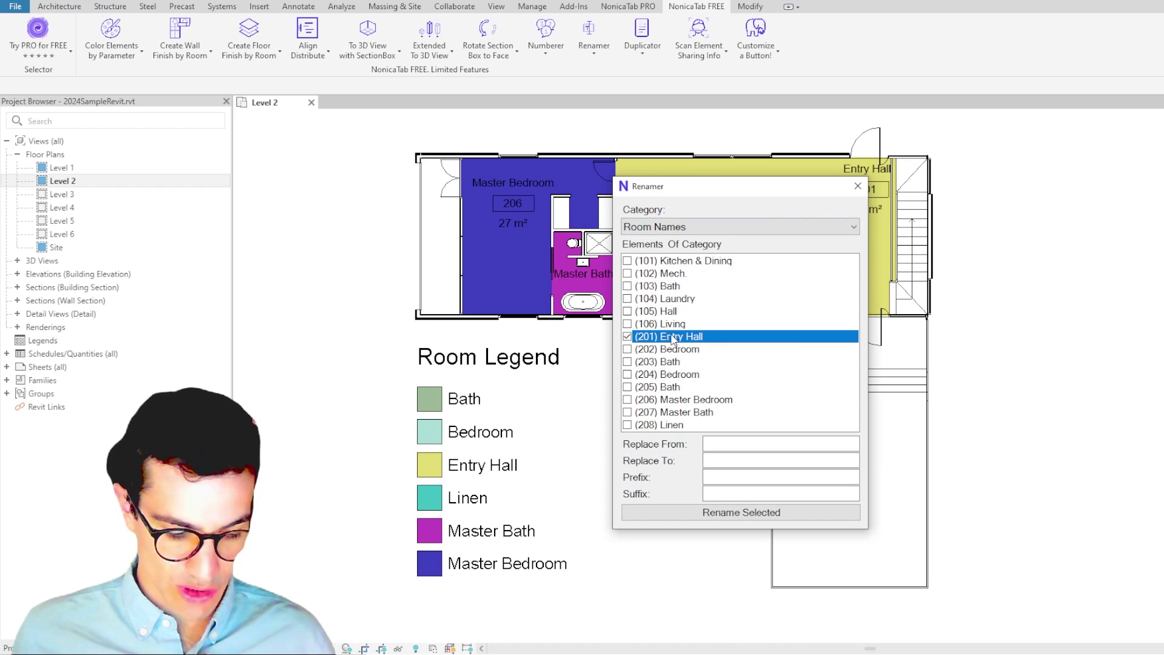
key("shift")
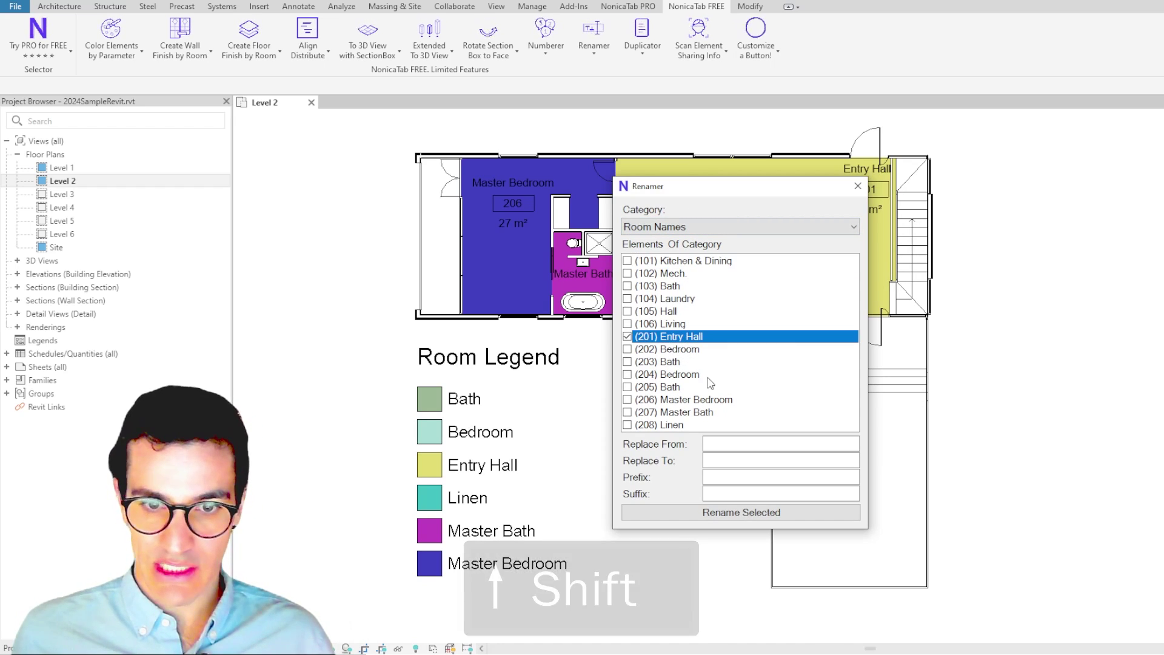
left_click(680, 429, "shift")
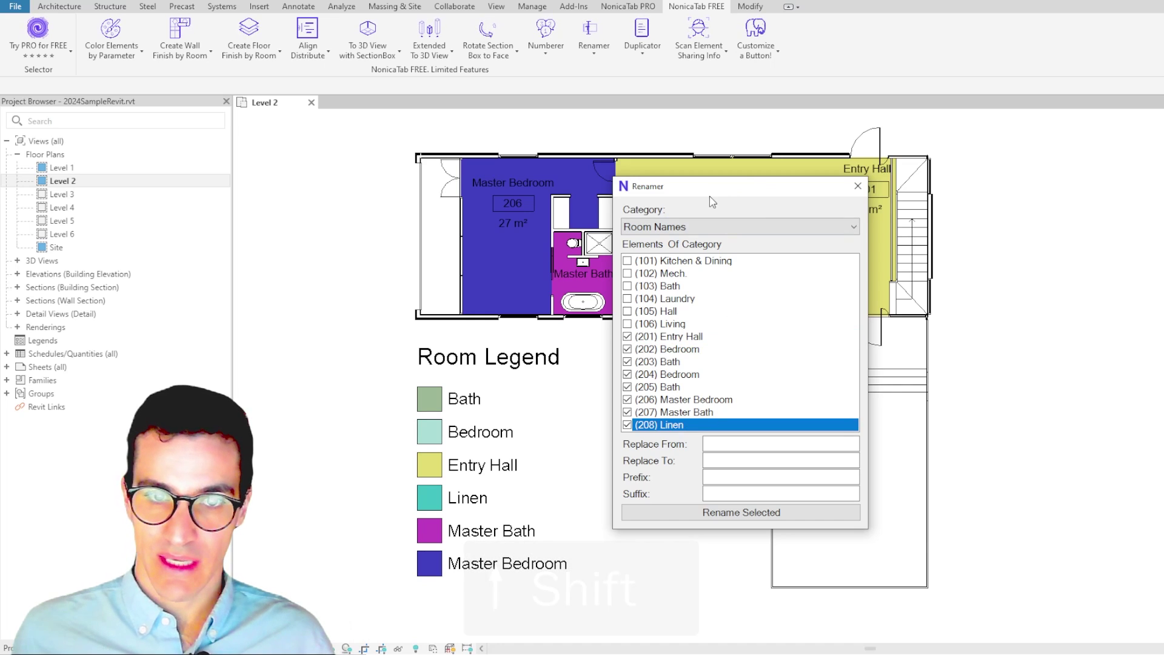
left_click_drag(709, 188, 865, 196)
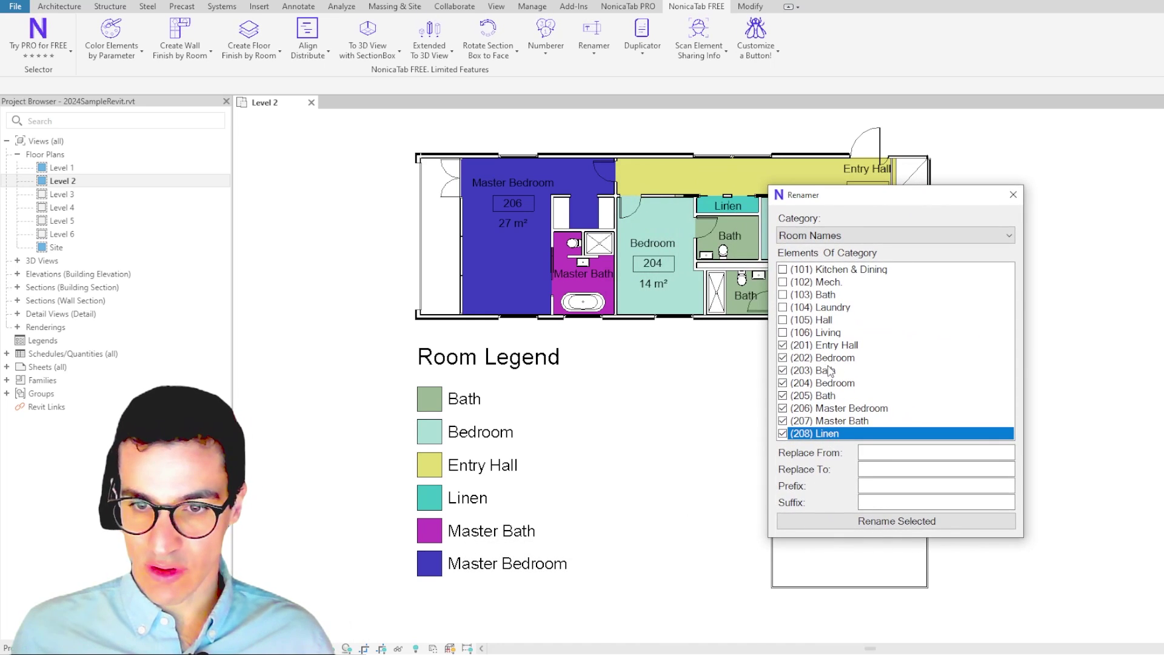
left_click_drag(792, 195, 895, 195)
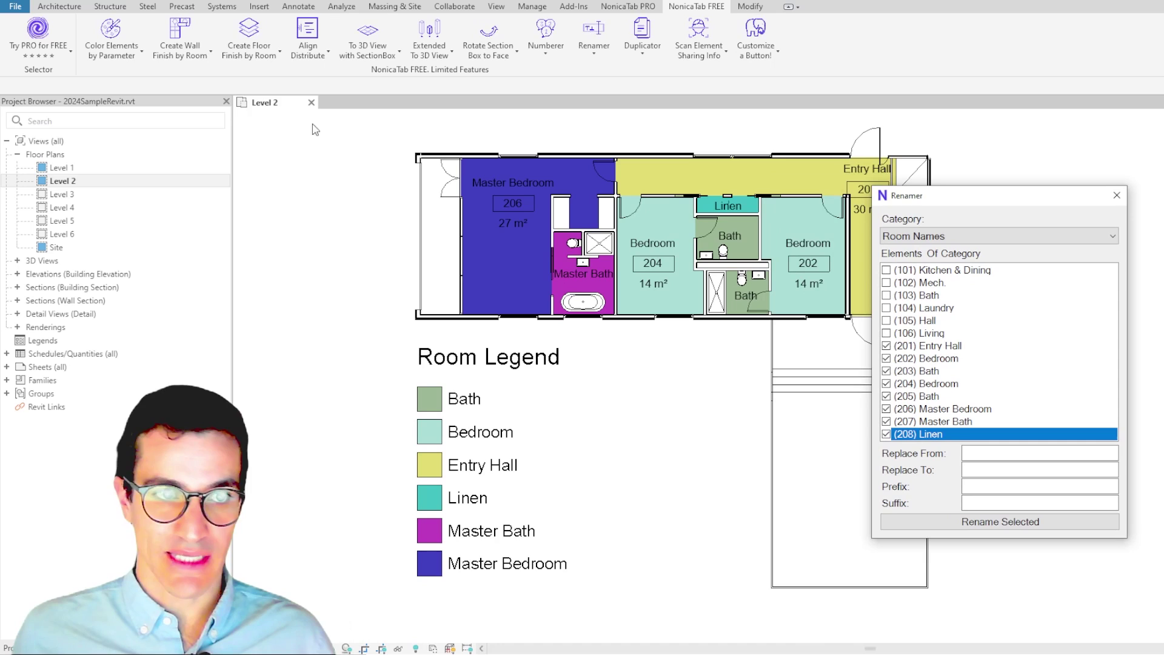
Step: Add the prefix L2- to the eight checked Level 2 room names
left_click(986, 486)
type("L")
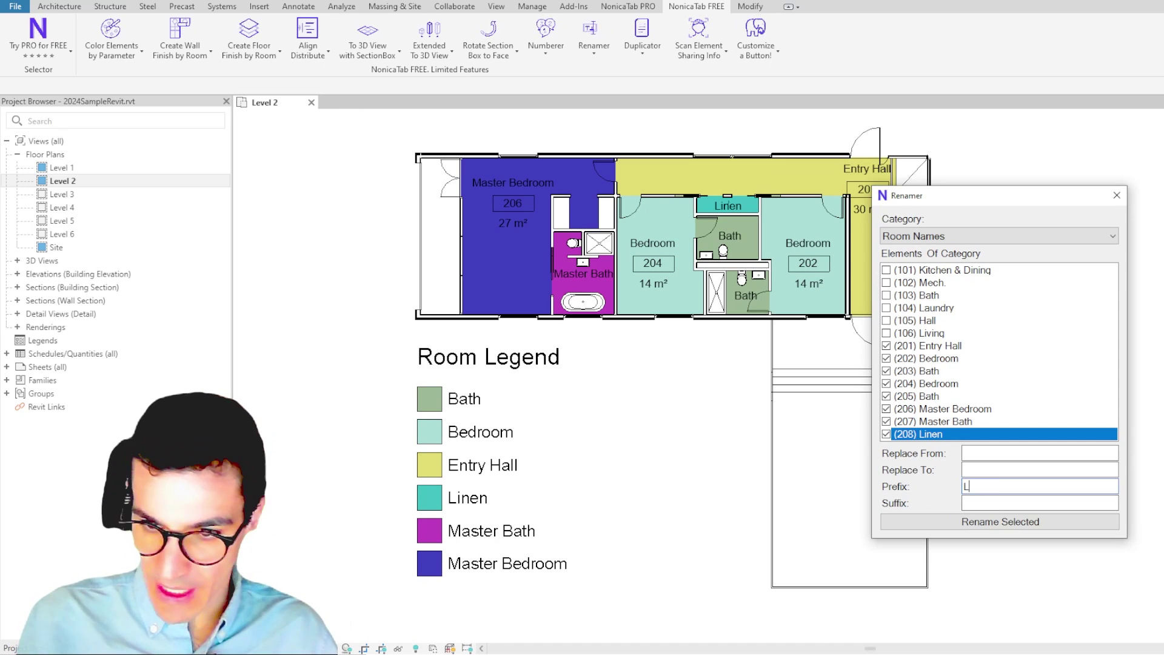
type("2")
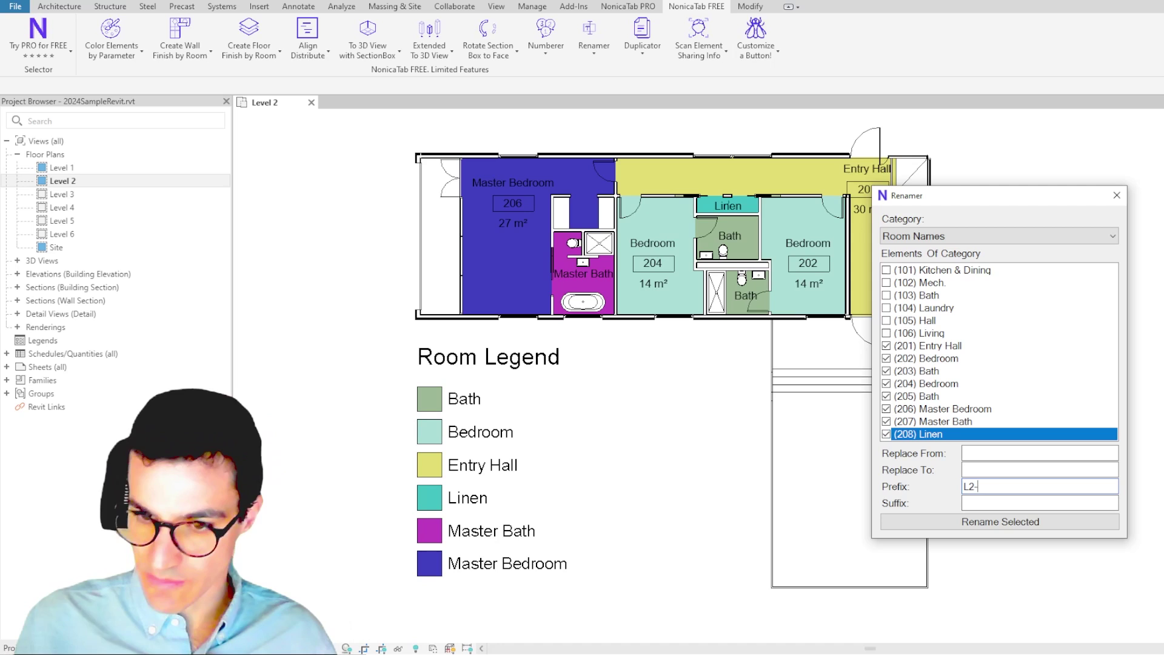
type("-")
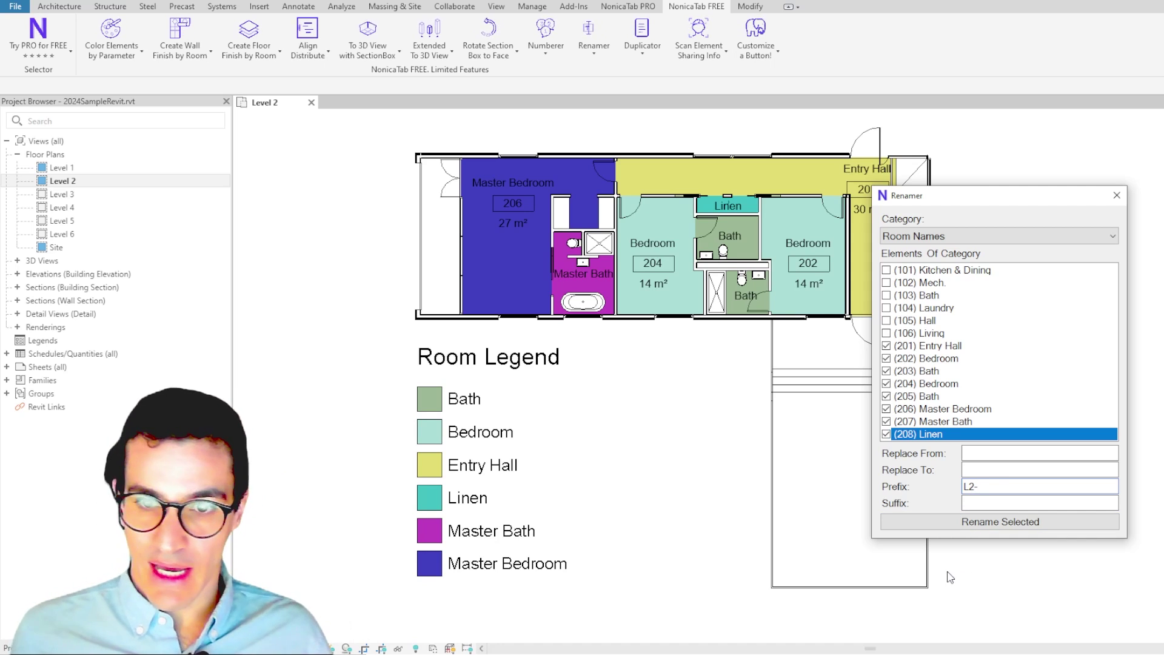
left_click(957, 526)
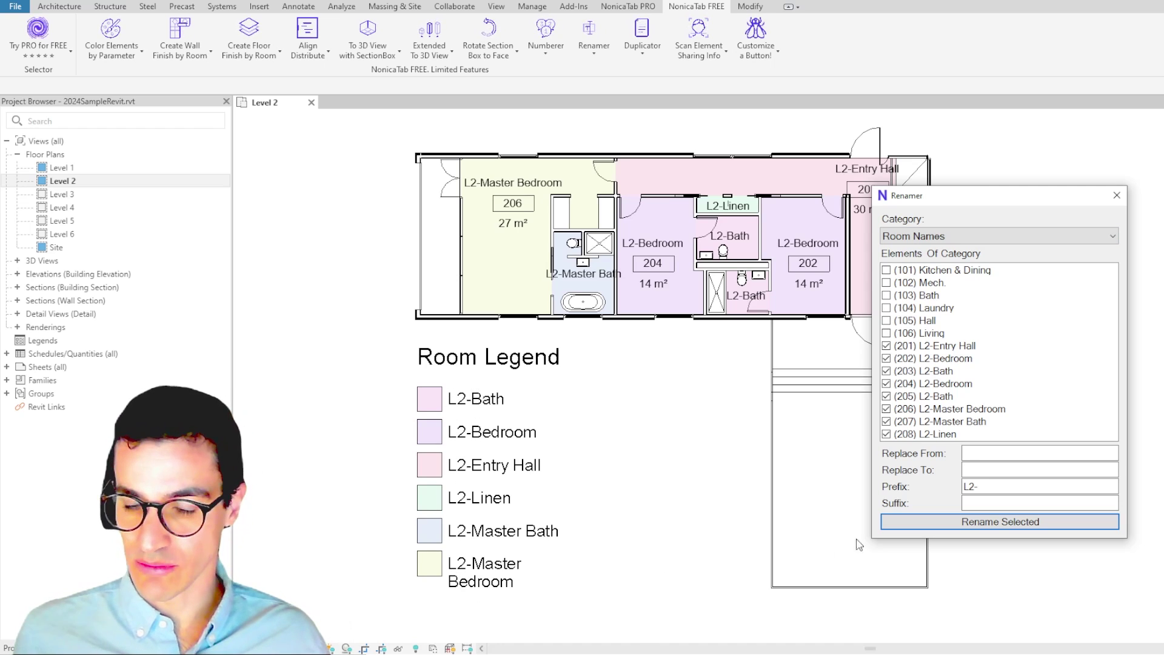
Step: Clear the L2- prefix entry and set the replacement from L2- to L3-
left_click_drag(979, 487, 956, 493)
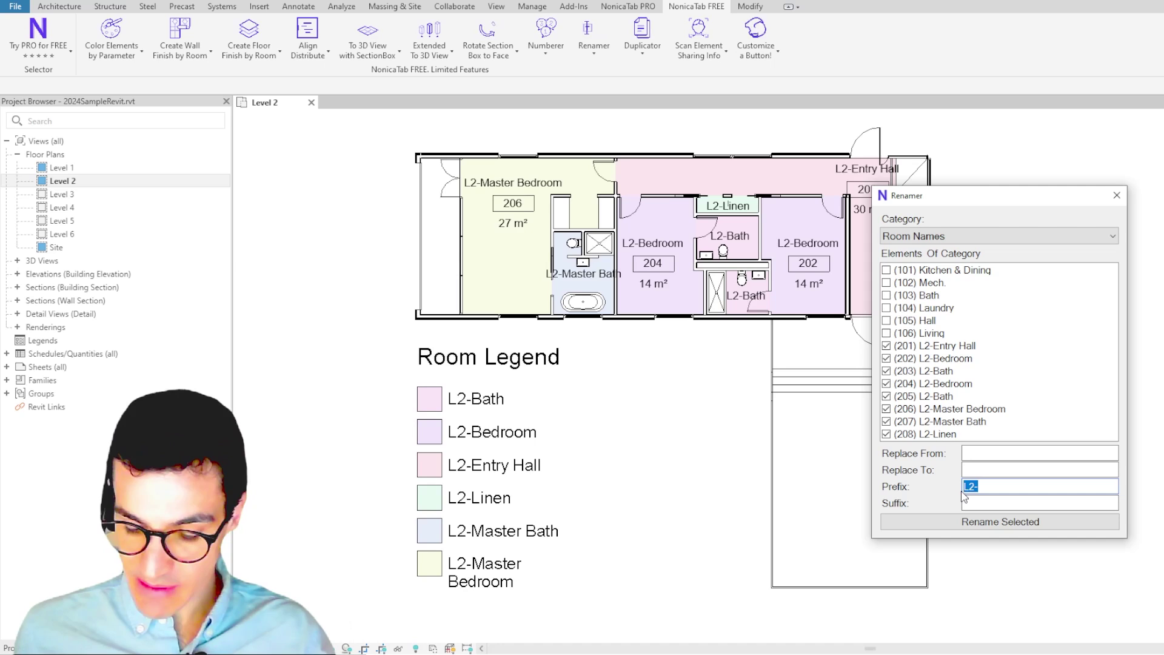
key("BackSpace")
left_click(978, 455)
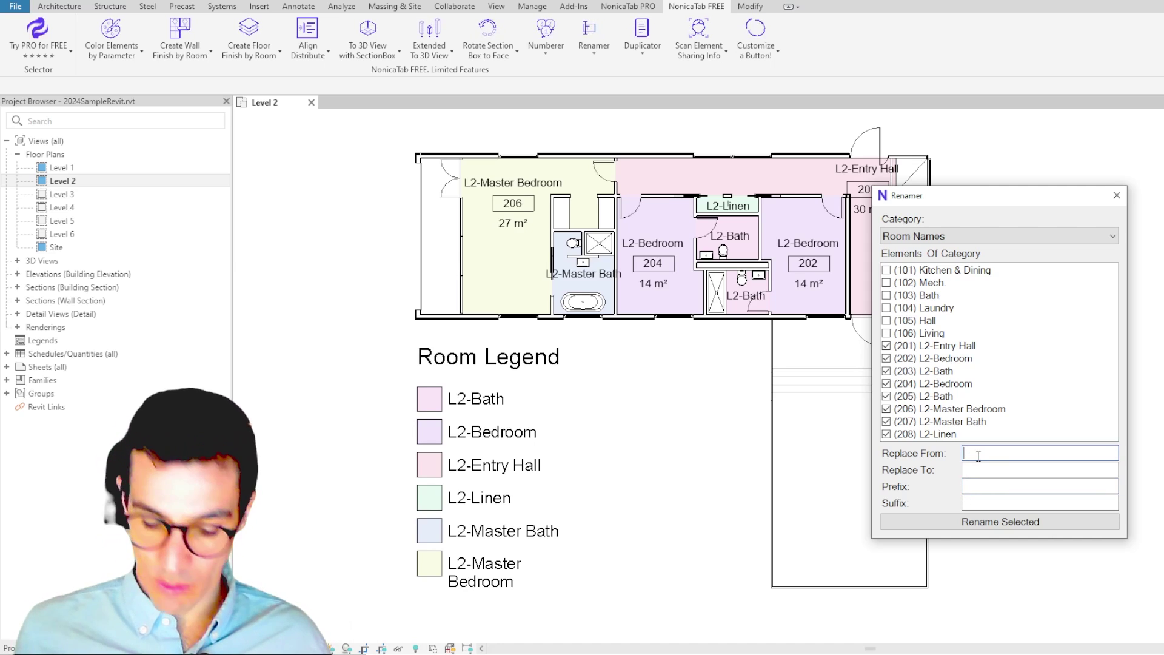
type("L2-")
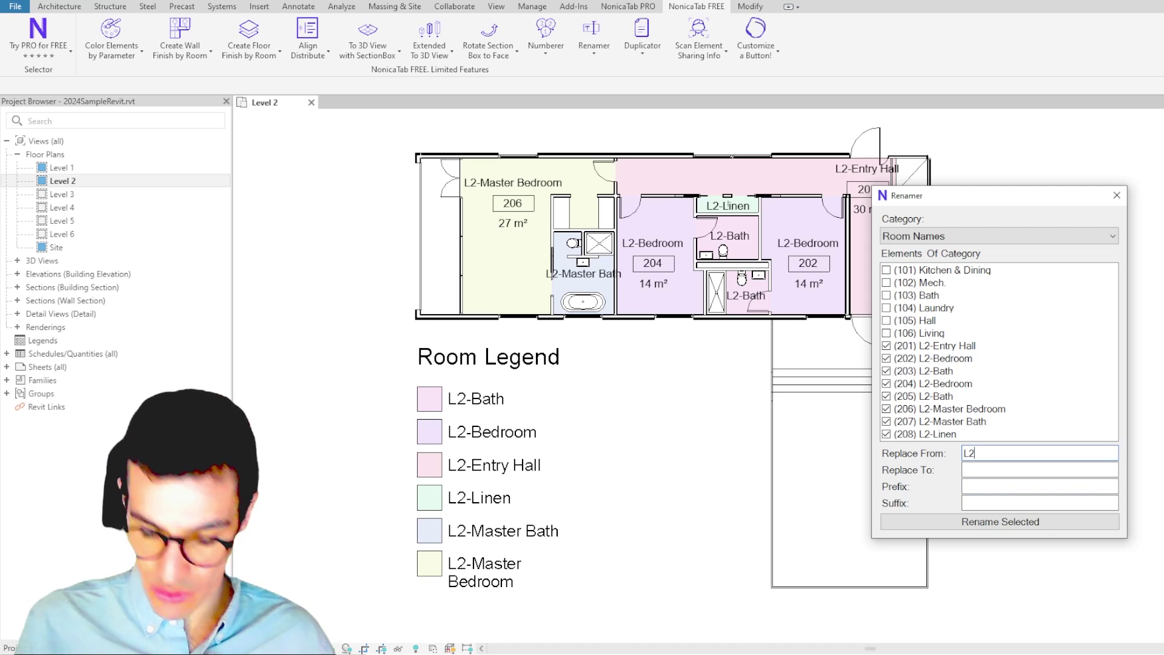
left_click(1000, 471)
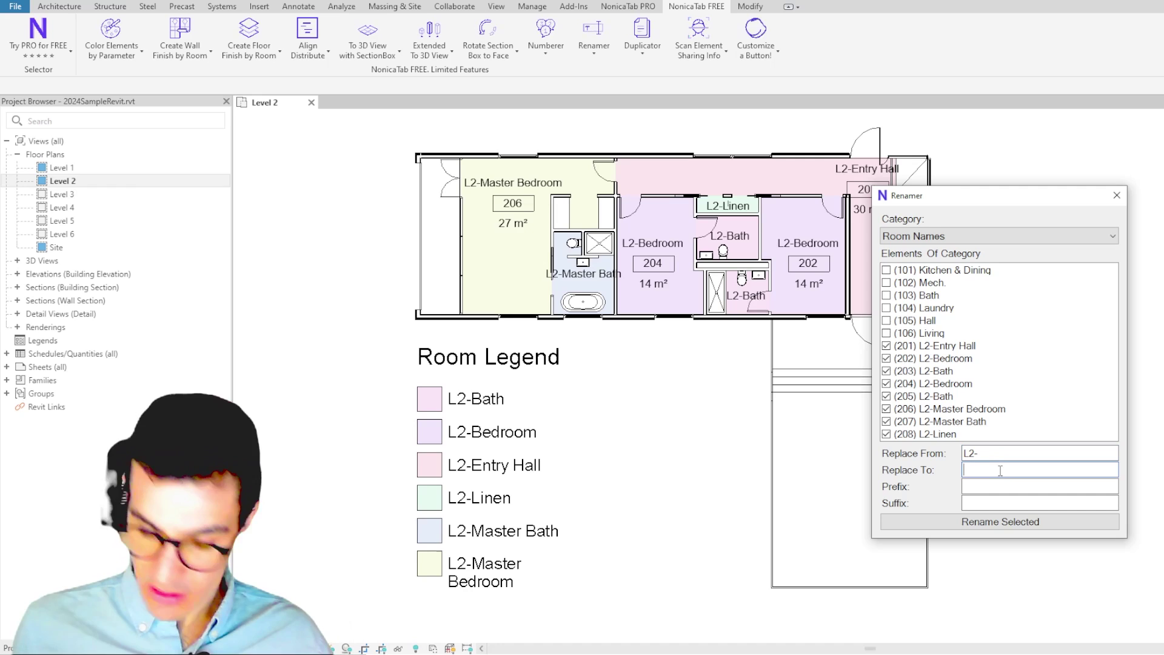
type("L")
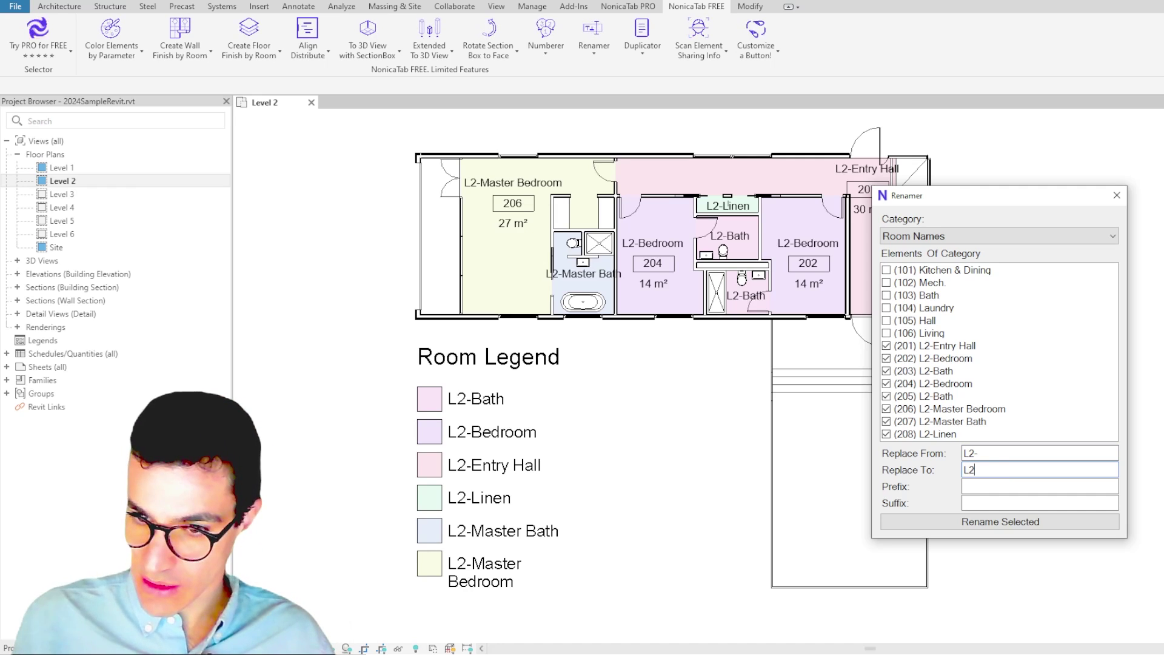
type("3-")
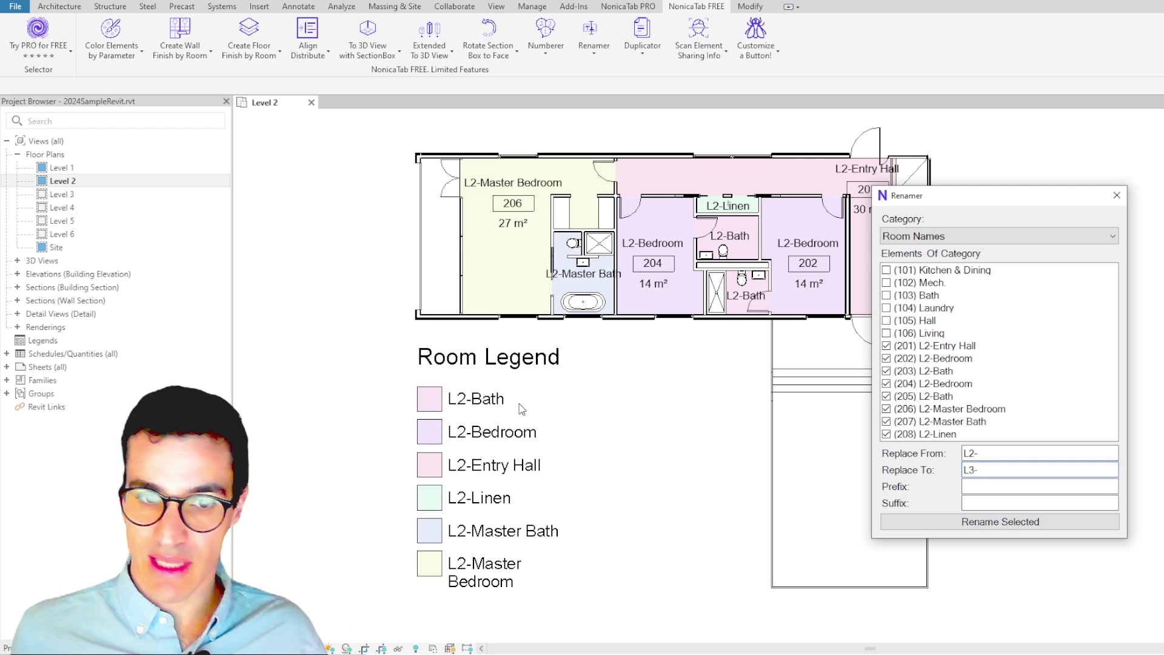
Step: Inspect the Master Bedroom room, then apply the L2- to L3- rename
left_click(489, 219)
left_click(484, 213)
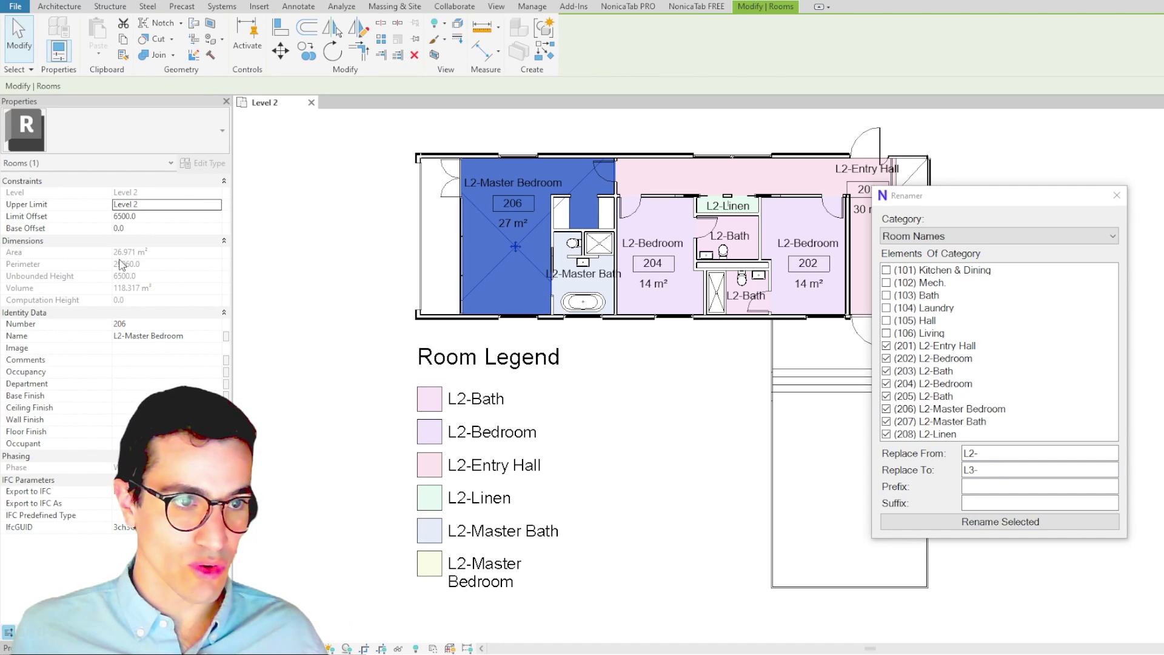
left_click(679, 423)
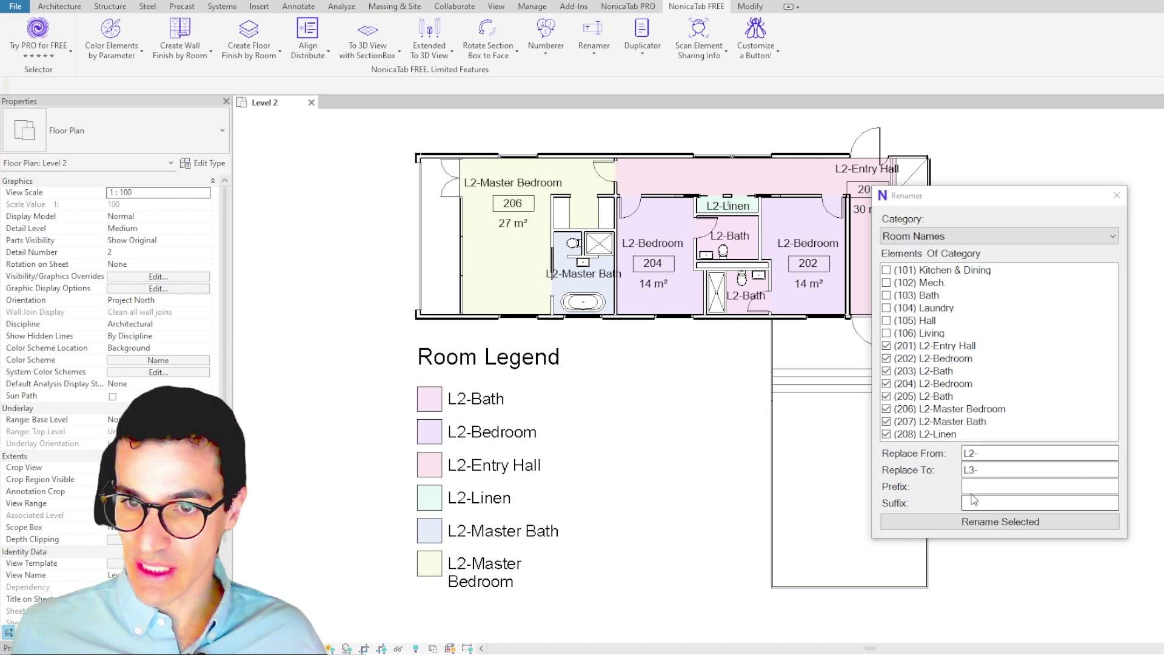
left_click(958, 521)
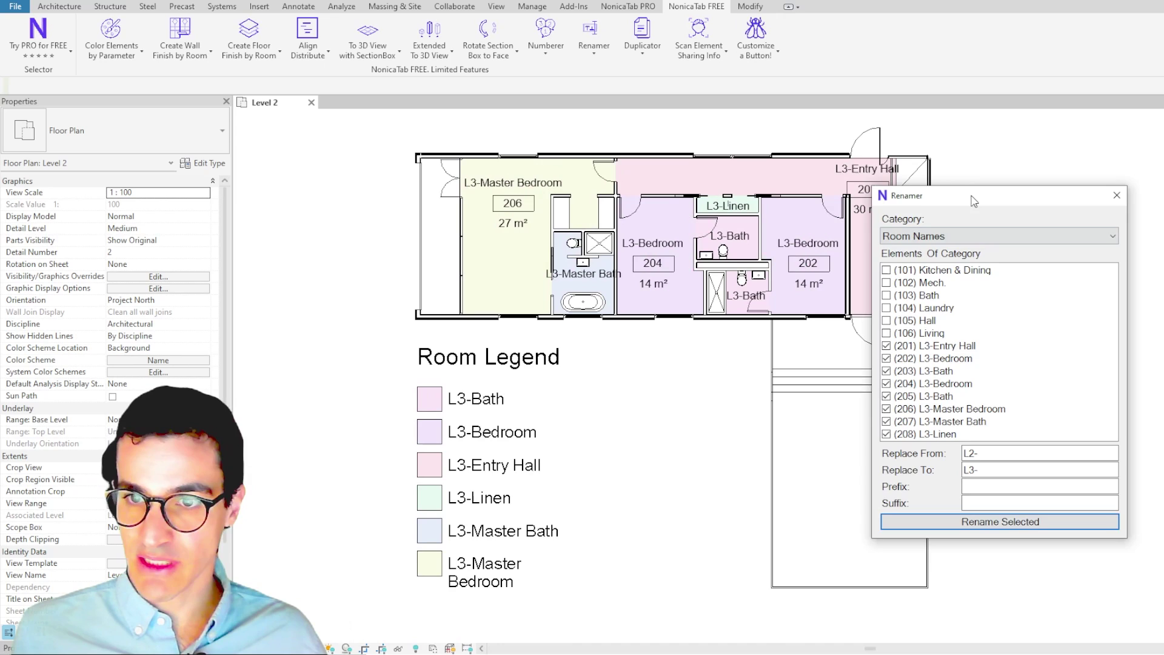
left_click_drag(921, 195, 871, 178)
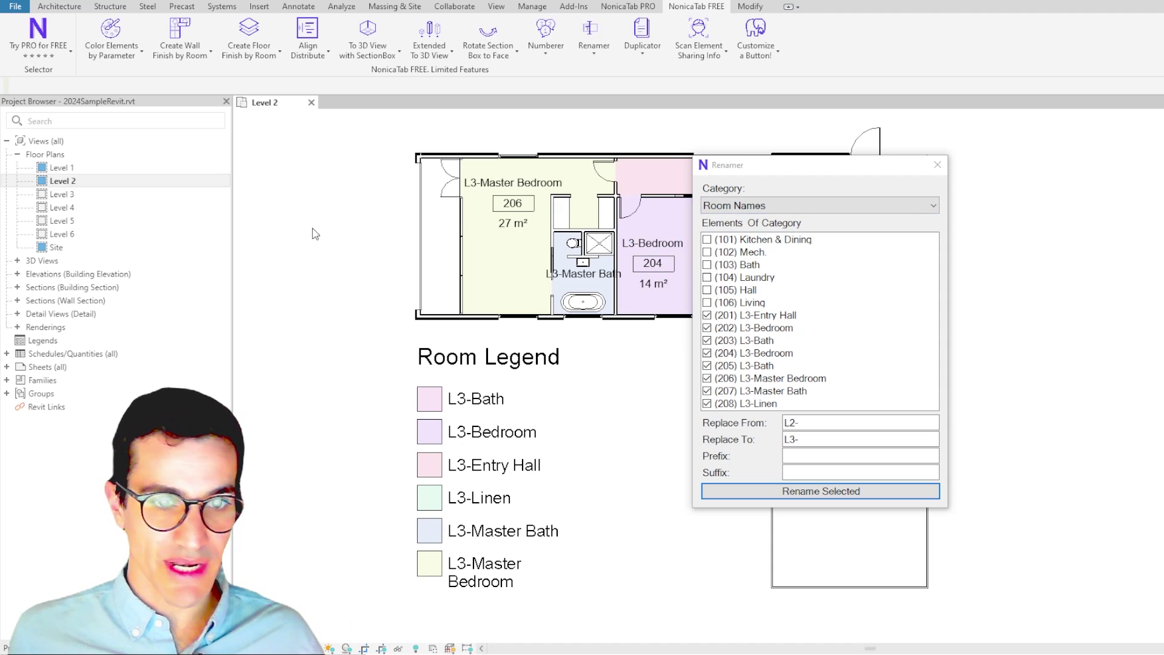
left_click(61, 167)
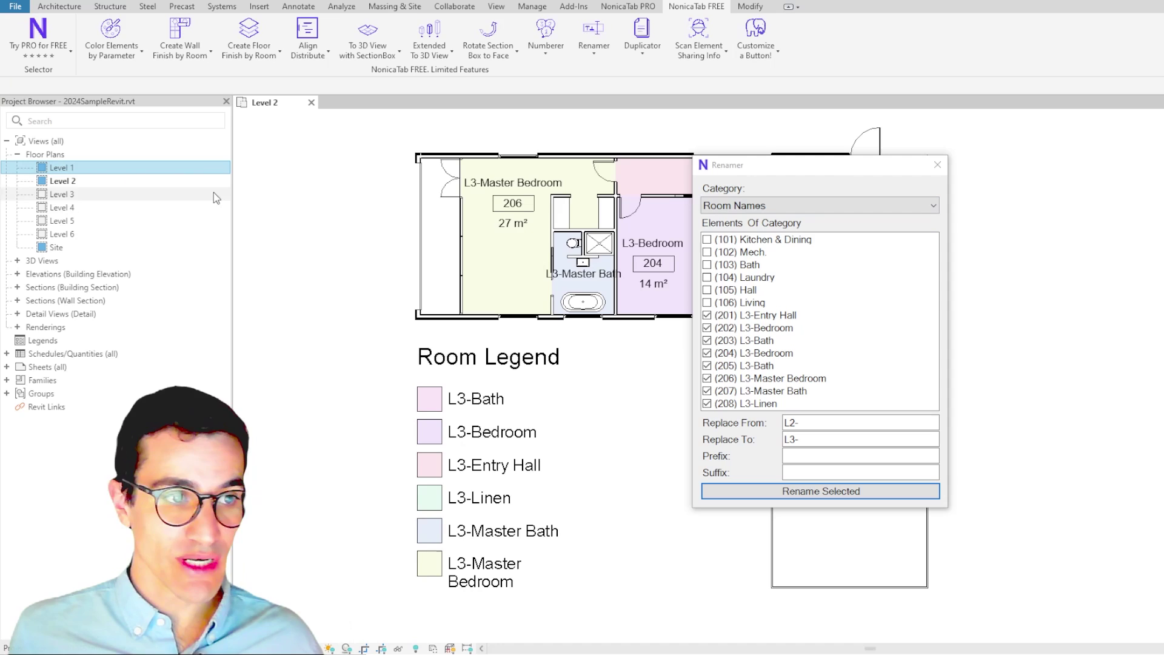
right_click(67, 172)
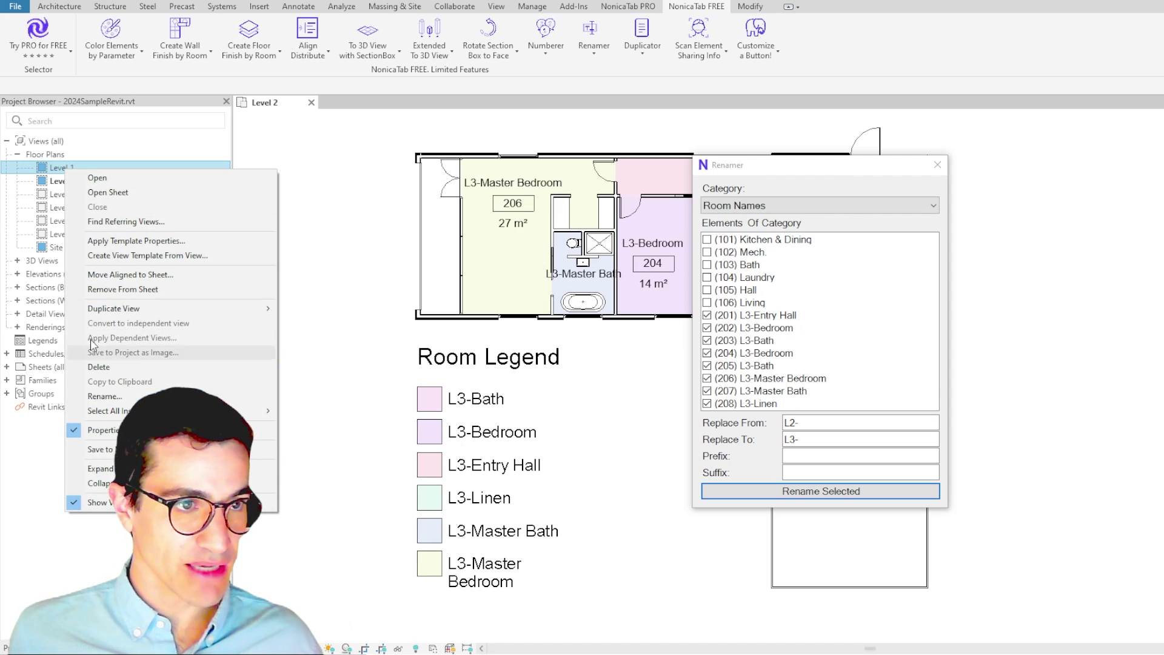
left_click(62, 210)
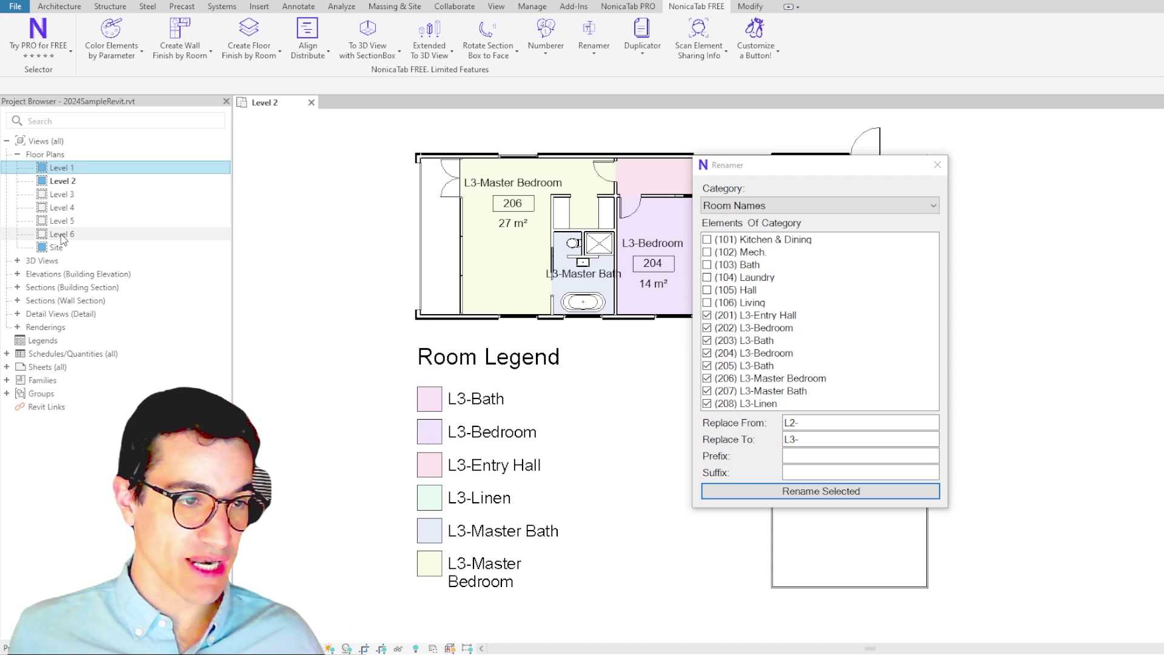
left_click(61, 235, "shift")
right_click(76, 193)
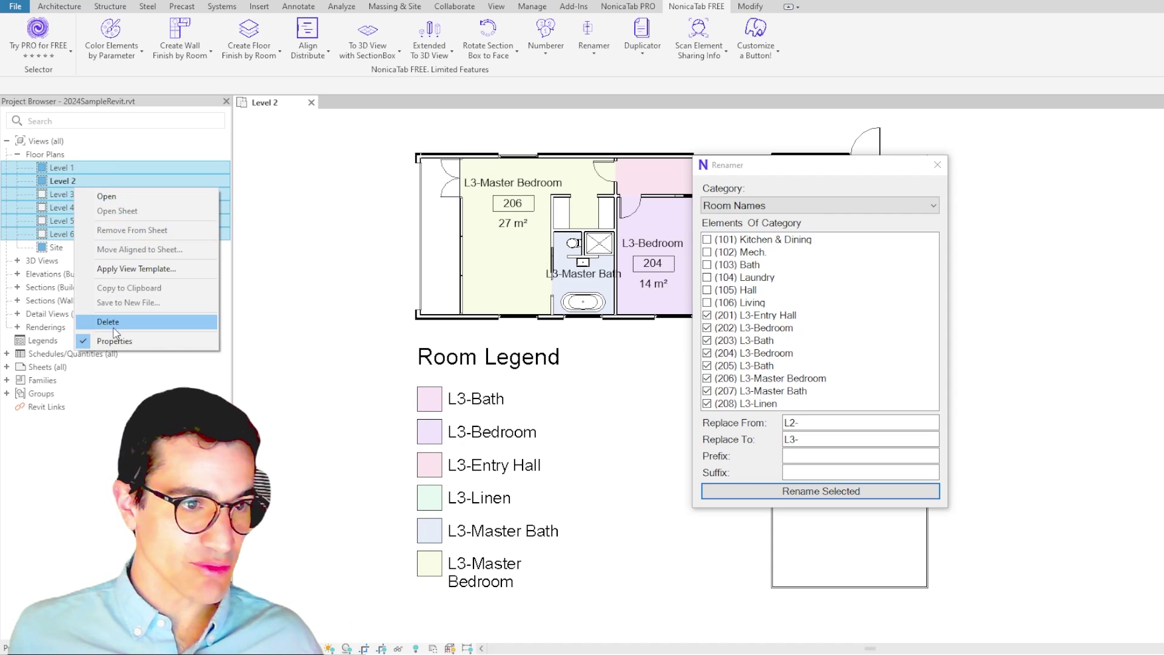
key("Escape")
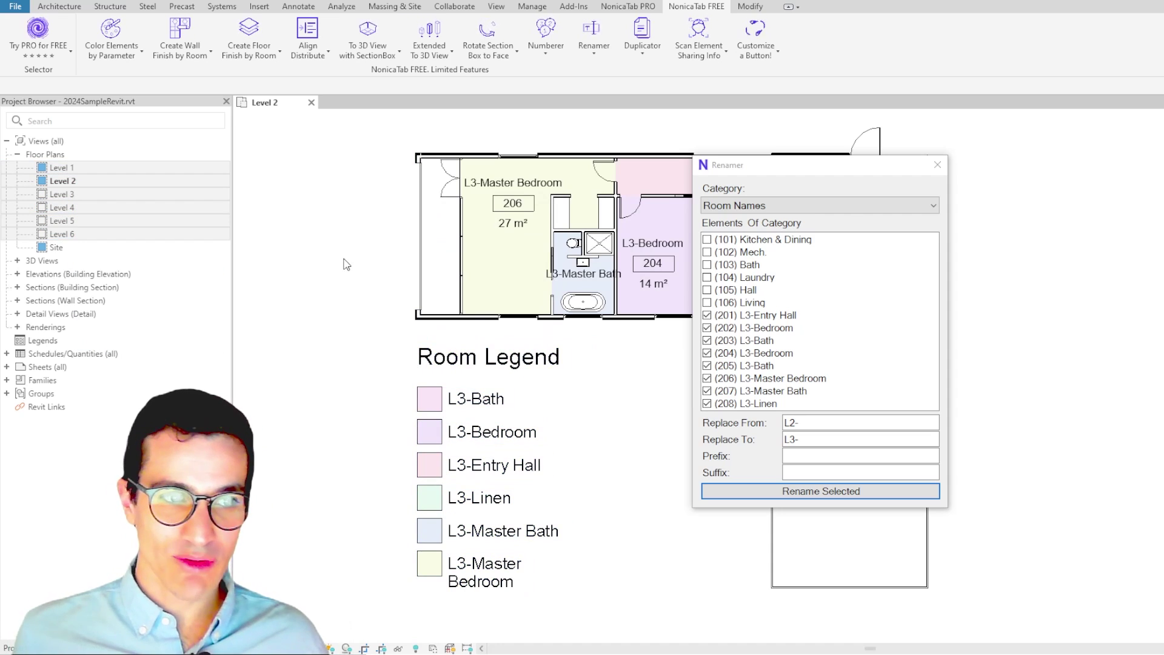
Step: Switch to Views & Legends and check Floor Plan Level 1 through Level 6
left_click(766, 206)
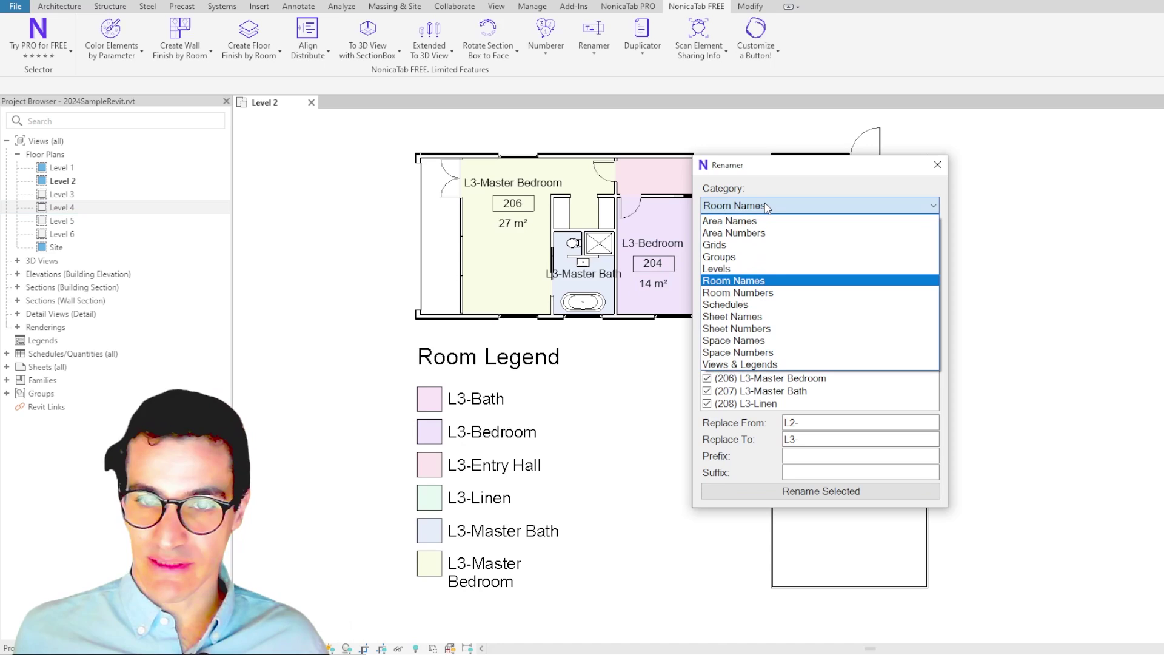
left_click(755, 364)
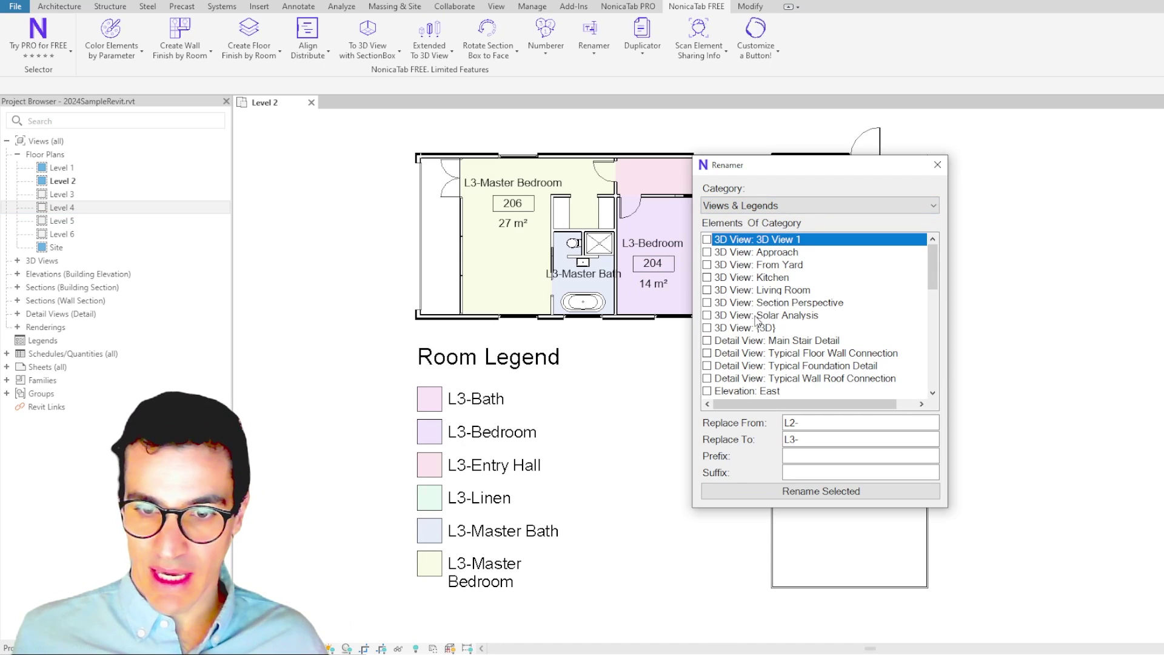
scroll(756, 321, "down", 4)
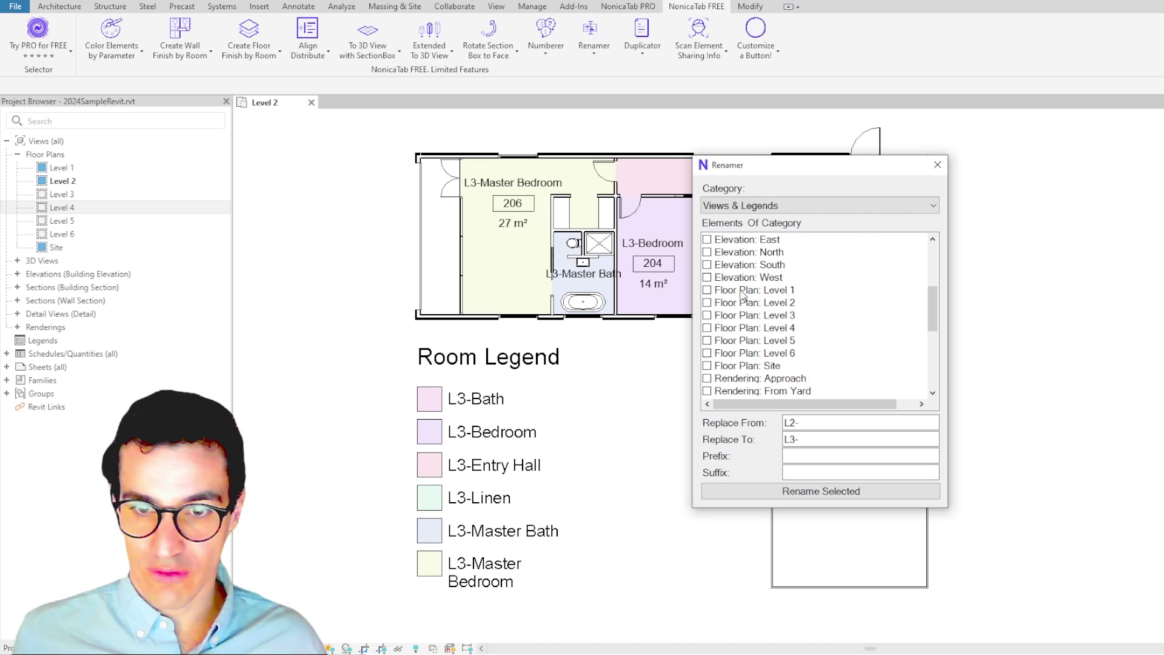
left_click(727, 290)
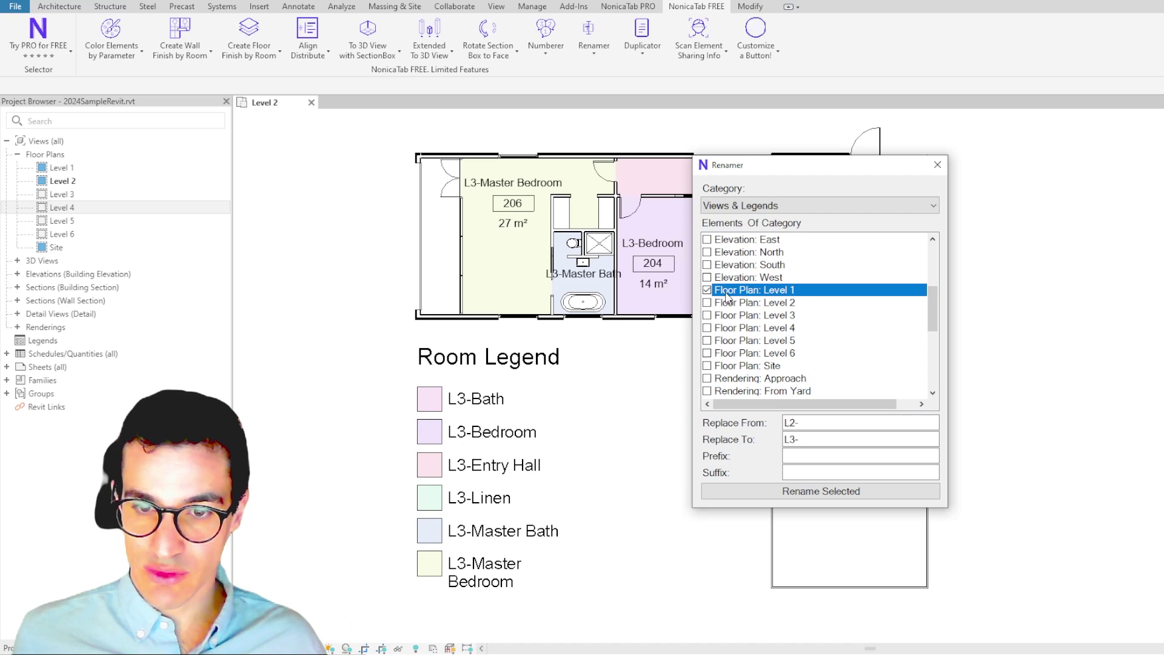
left_click(782, 354, "shift")
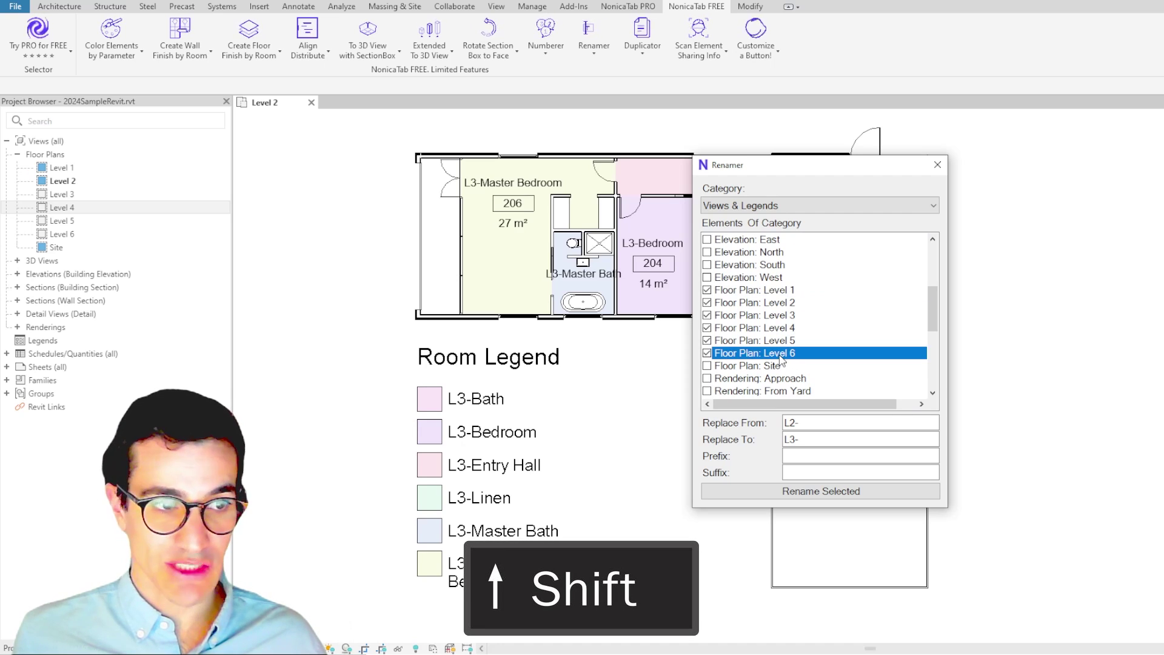
Step: Clear the L2-/L3- replace fields and rename the floor plans with prefix Arch
double_click(791, 422)
key("BackSpace")
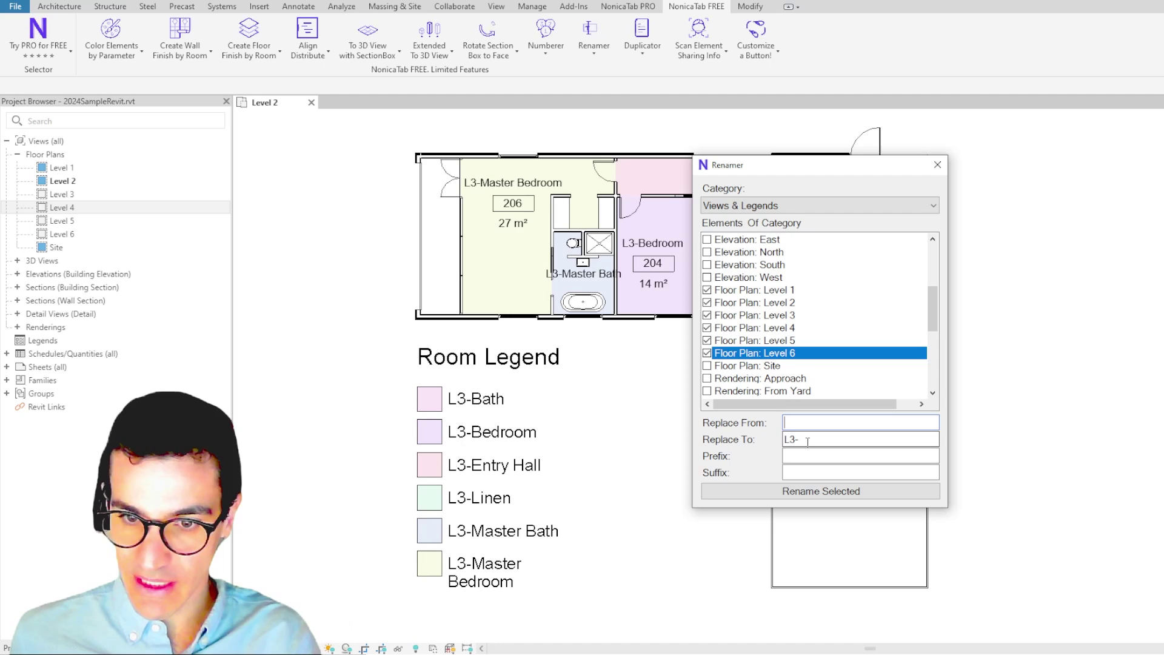
double_click(791, 439)
key("BackSpace")
left_click(801, 455)
type("A")
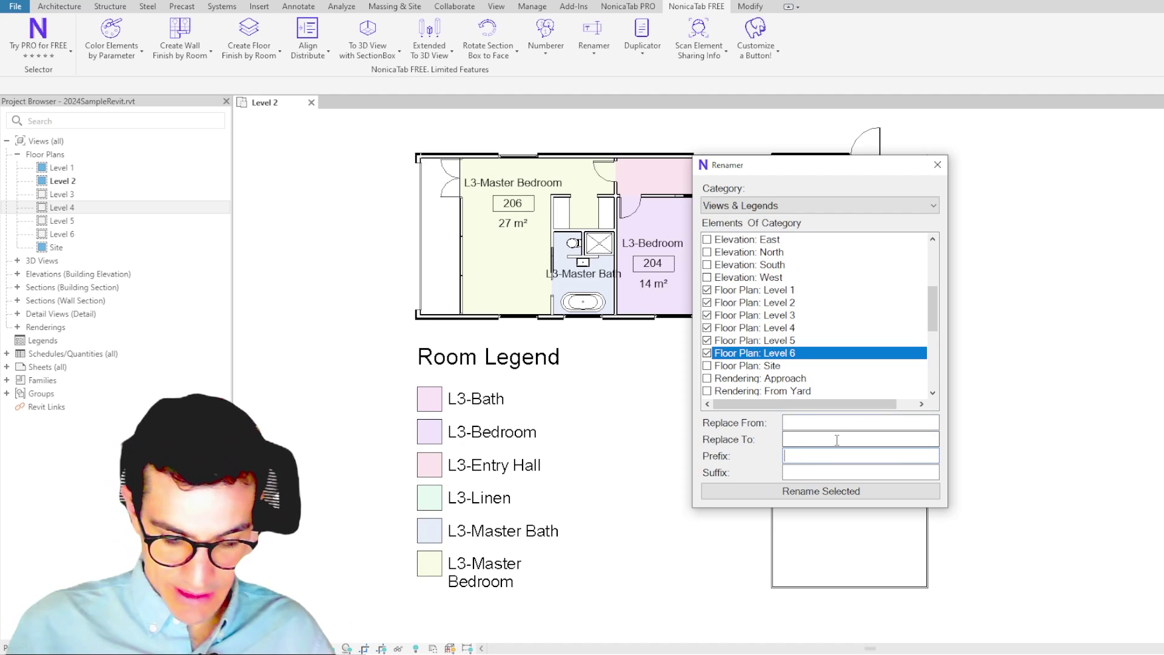
type("rch")
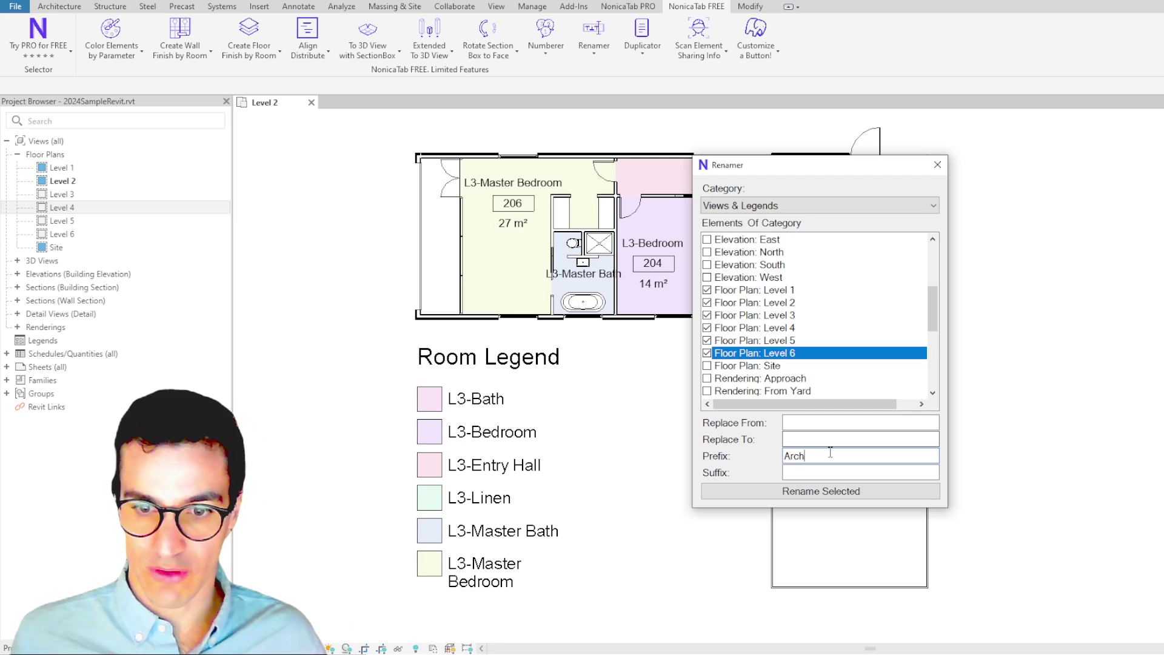
left_click(795, 492)
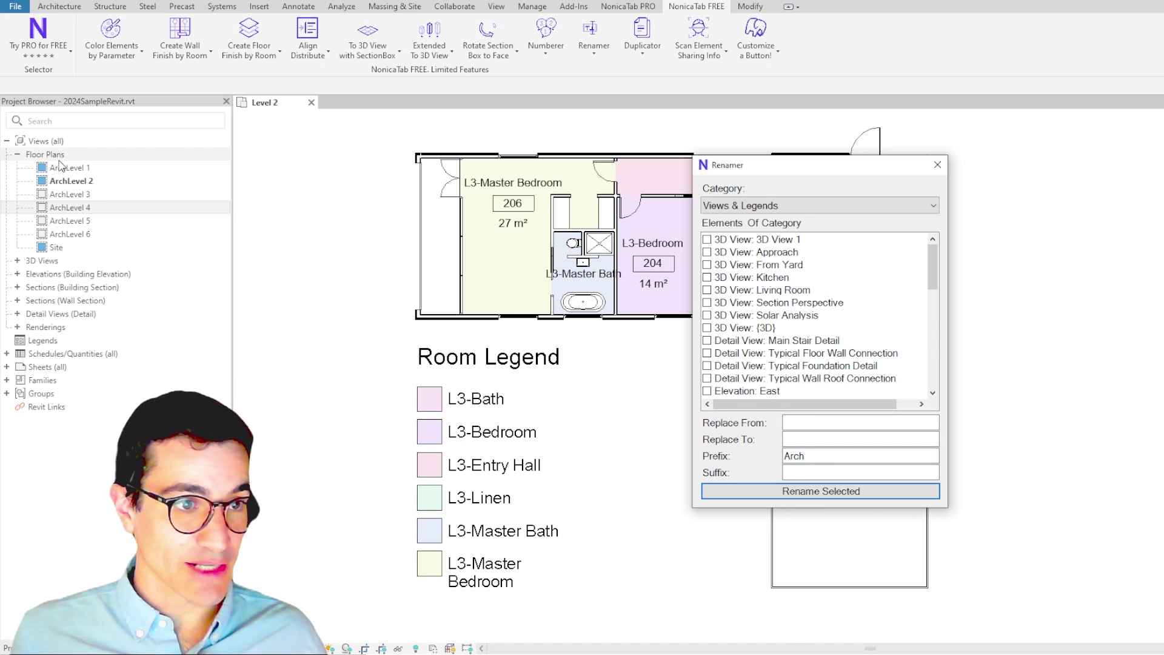